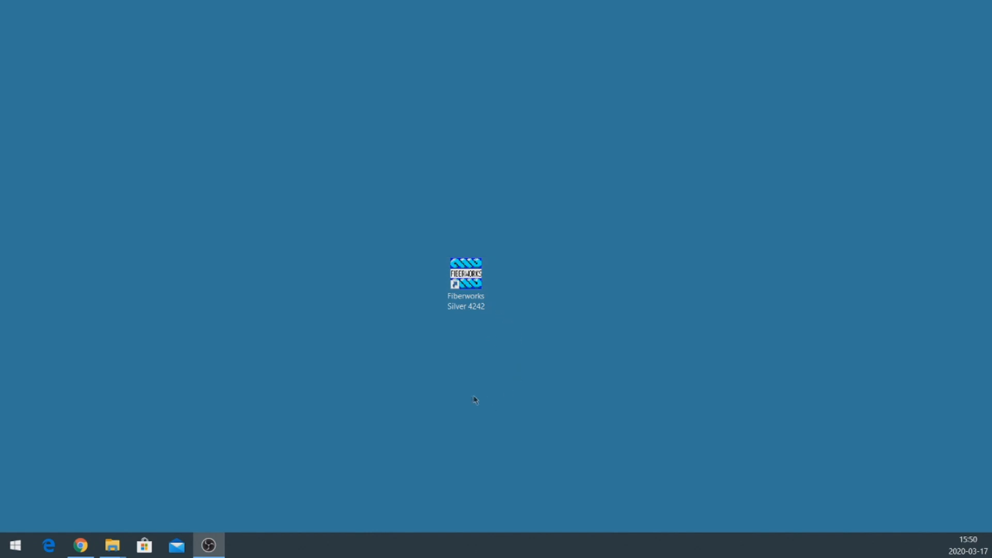
- Launch Fiberworks Silver 4242 and set the drawdown to 4 shafts and 4 treadles
double_click(470, 294)
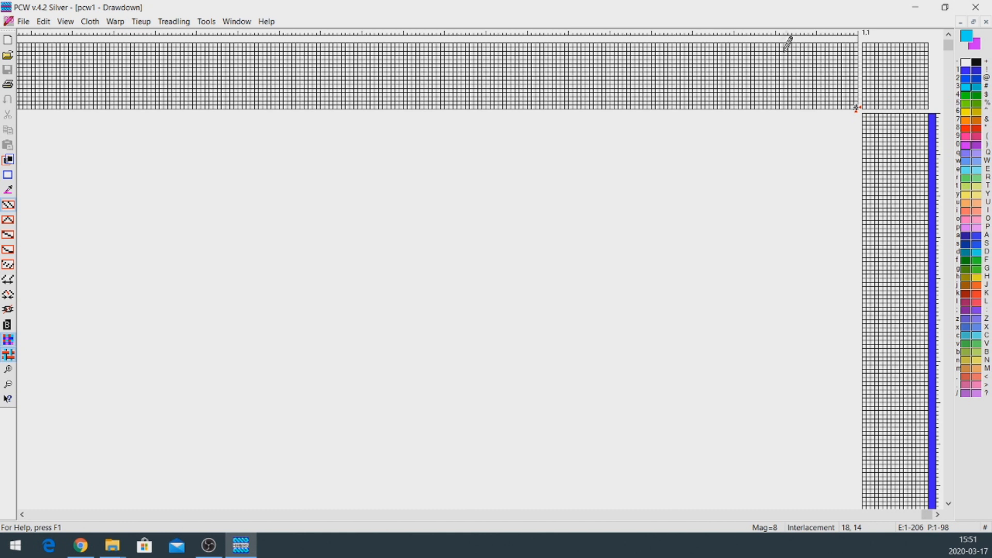
left_click(147, 25)
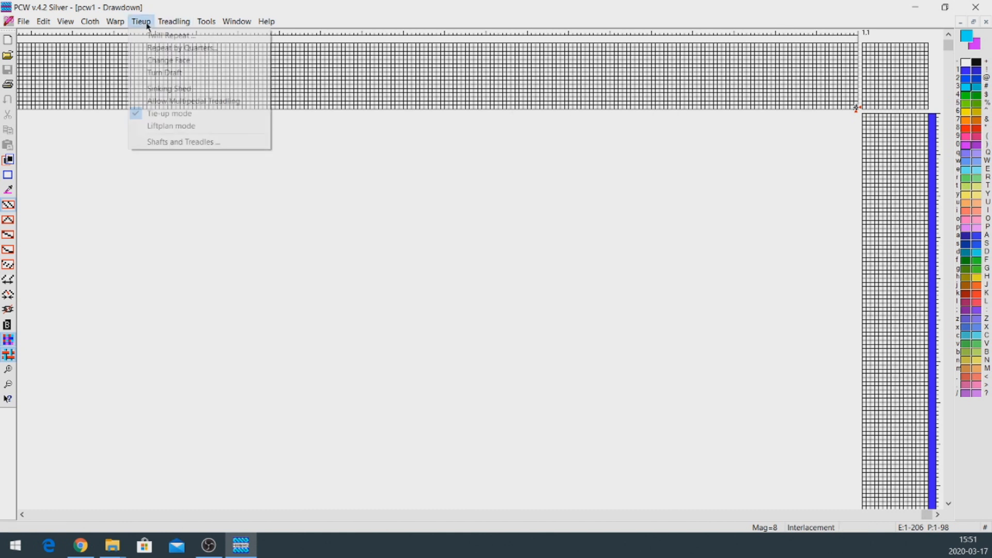
left_click(212, 143)
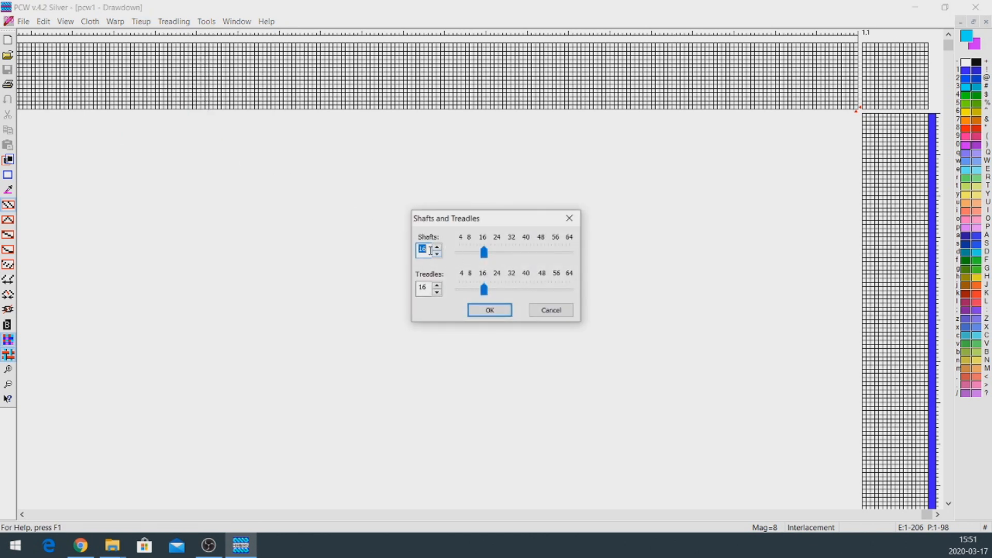
left_click_drag(484, 253, 463, 253)
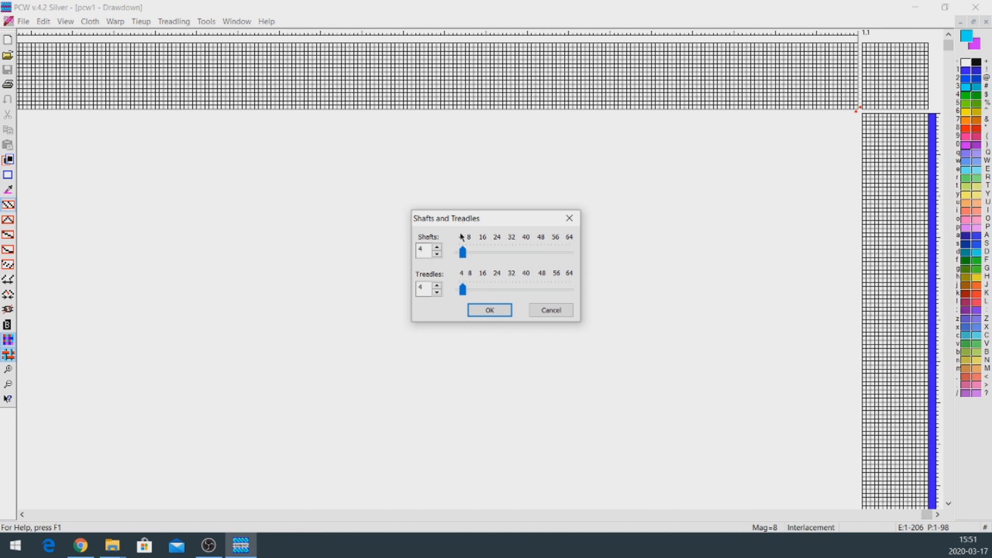
left_click(497, 311)
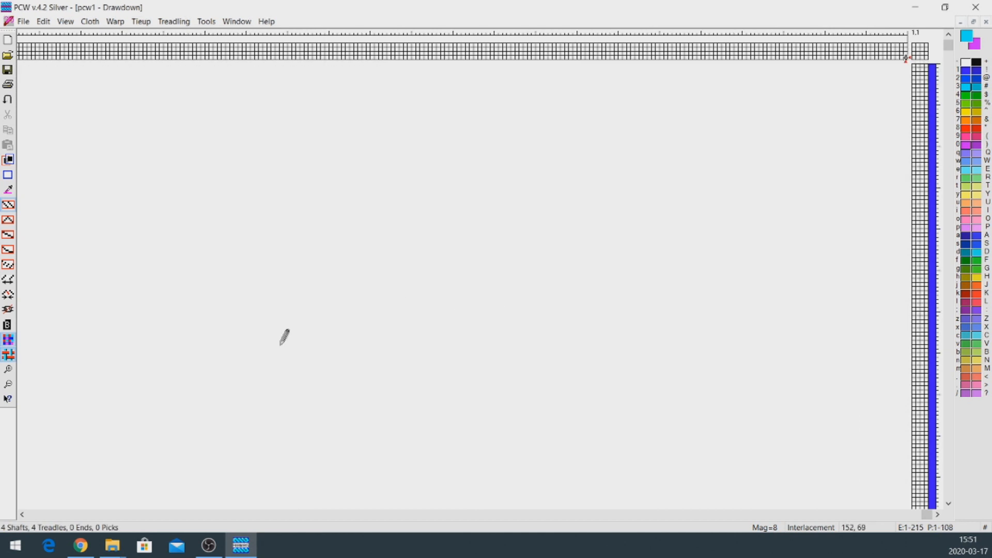
- Thread a straight draw on shafts 1 to 4 from the first end, repeating it up to end 24
left_click(13, 373)
left_click(13, 372)
left_click(13, 372)
left_click(13, 372)
left_click(13, 373)
left_click(13, 372)
left_click(13, 372)
left_click(13, 372)
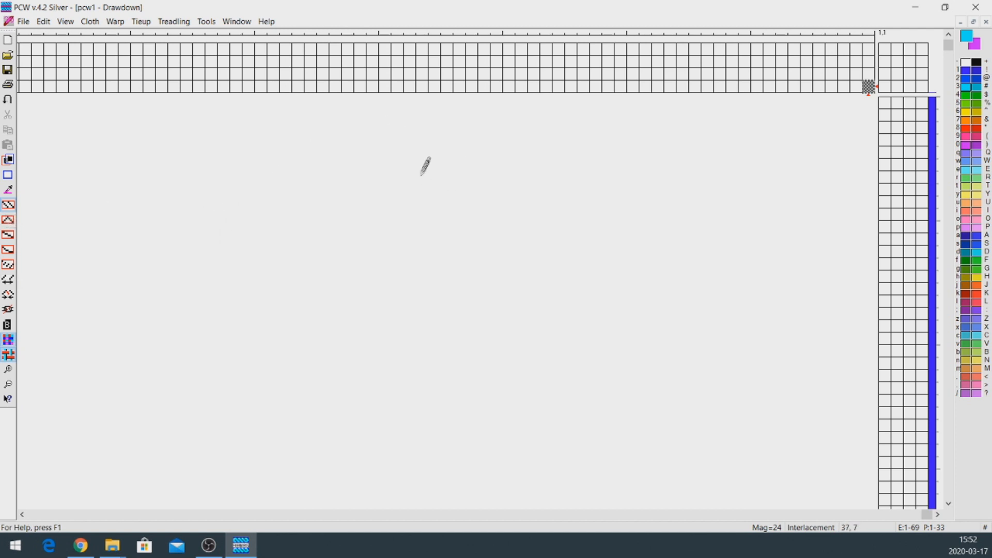
left_click(869, 86)
left_click(856, 74)
left_click(844, 61)
left_click(832, 49)
left_click(819, 86)
left_click_drag(820, 83, 589, 29)
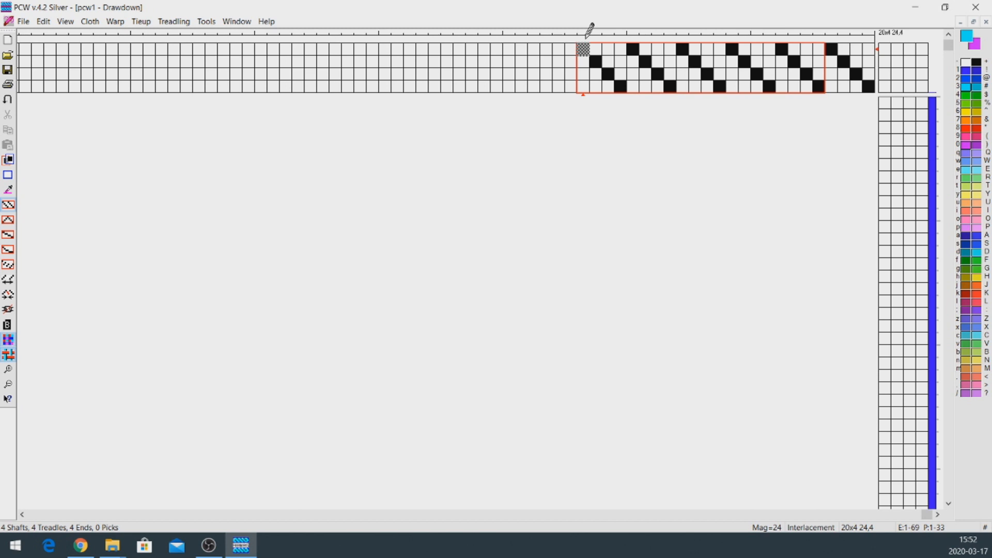
left_click_drag(587, 39, 587, 42)
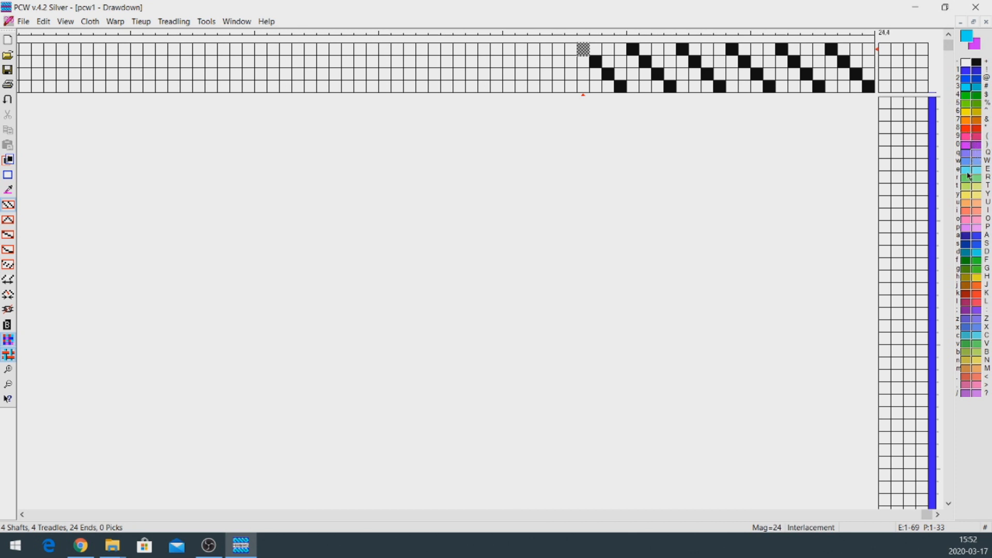
- Colour warp ends 1–4, 9–12 and 17–20 light violet-blue, leaving four white ends between the stripes
left_click(967, 155)
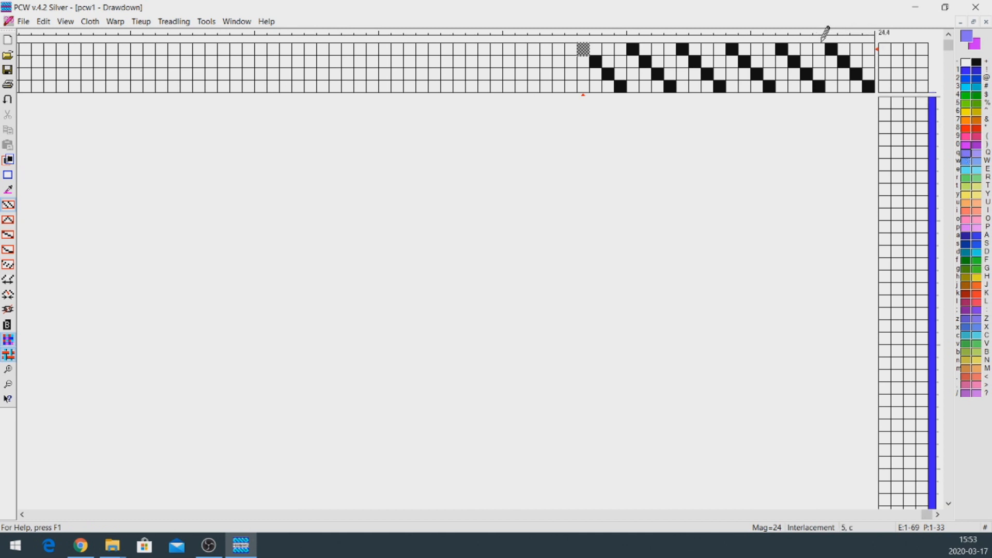
left_click_drag(874, 30, 633, 36)
left_click(670, 37)
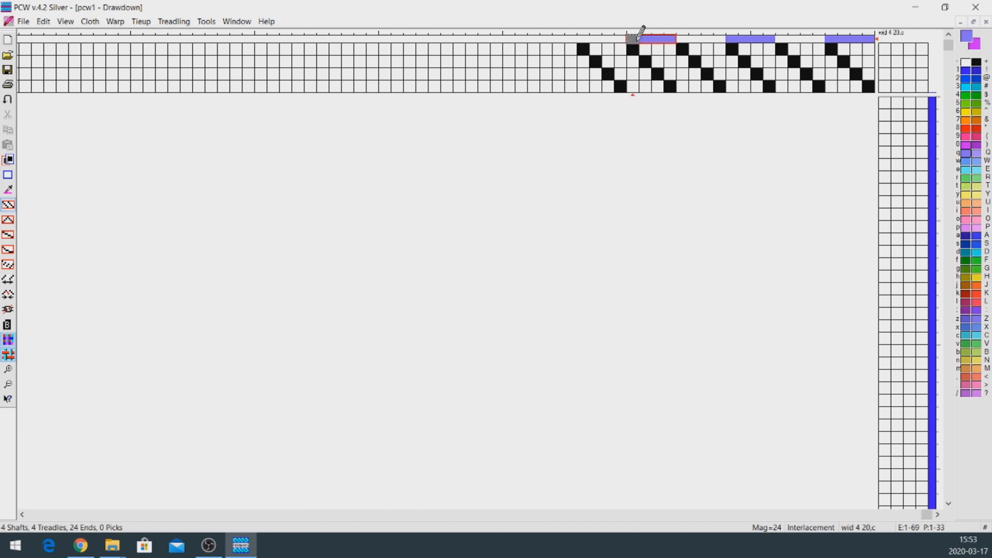
- Colour the fourth end of each violet-blue warp stripe red, at ends 4, 12 and 20
left_click(965, 128)
left_click(831, 38)
left_click(732, 38)
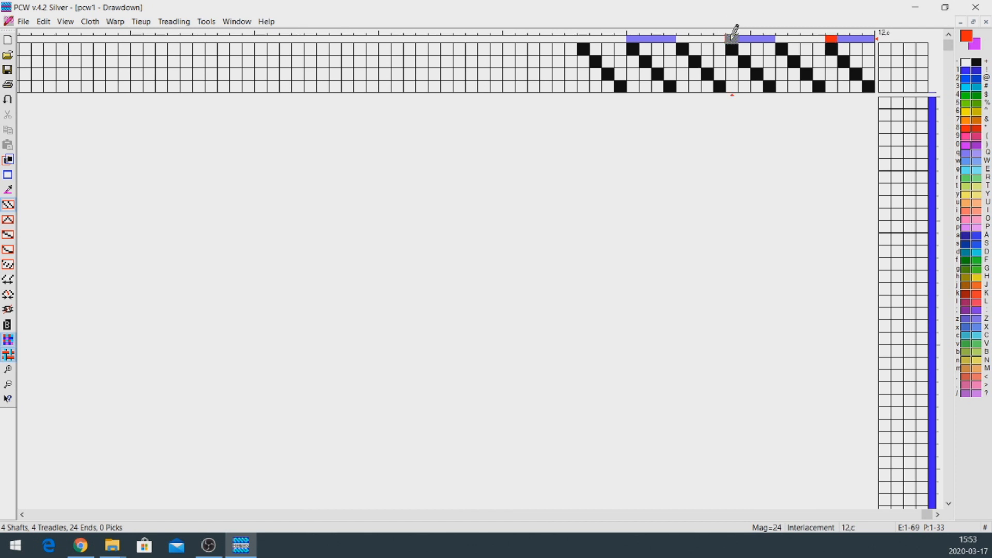
left_click(634, 37)
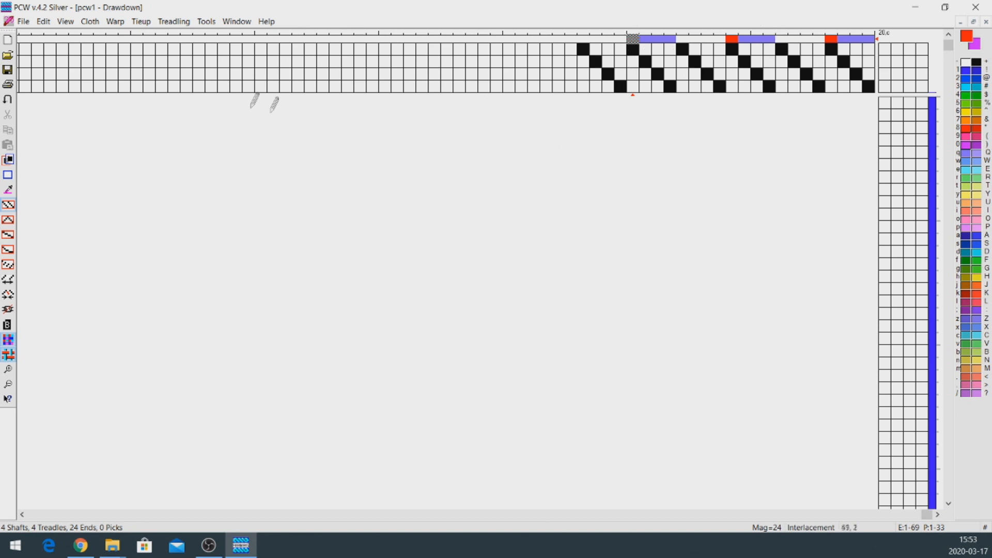
- Repeat the warp draft and its colours 9 times with a direct repeat
left_click(115, 24)
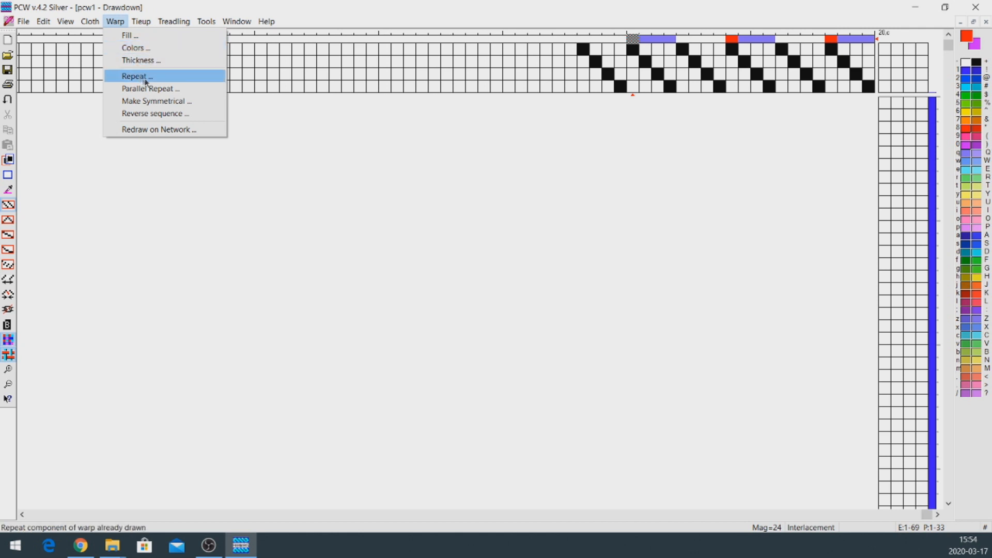
left_click(173, 81)
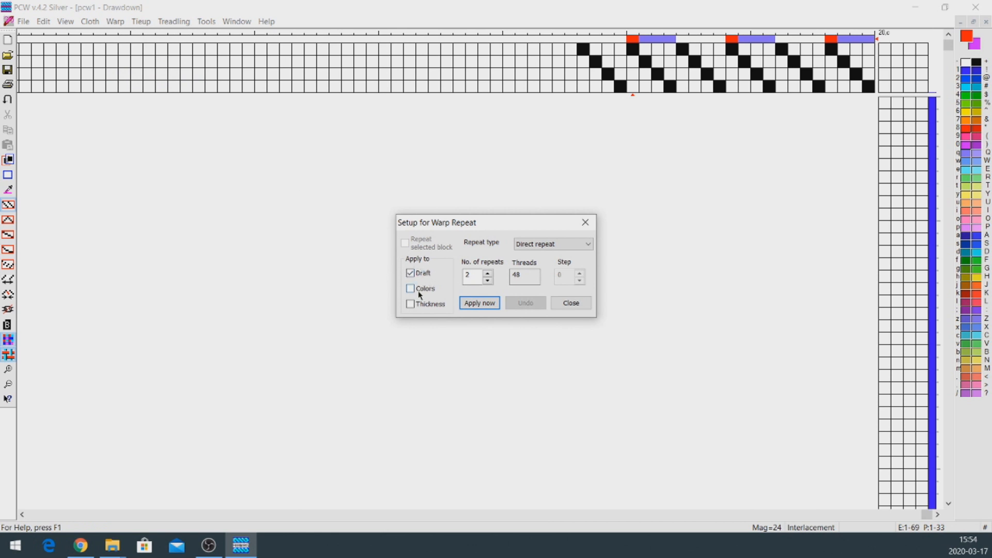
left_click(418, 291)
left_click(471, 275)
left_click(518, 277)
left_click(488, 276)
left_click(488, 275)
left_click(488, 275)
left_click(488, 274)
left_click(481, 305)
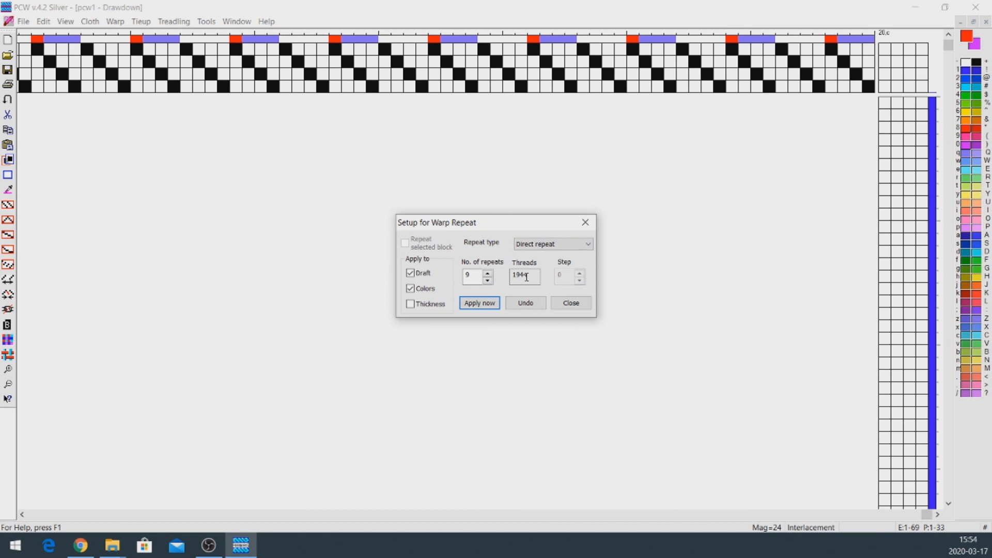
left_click(575, 305)
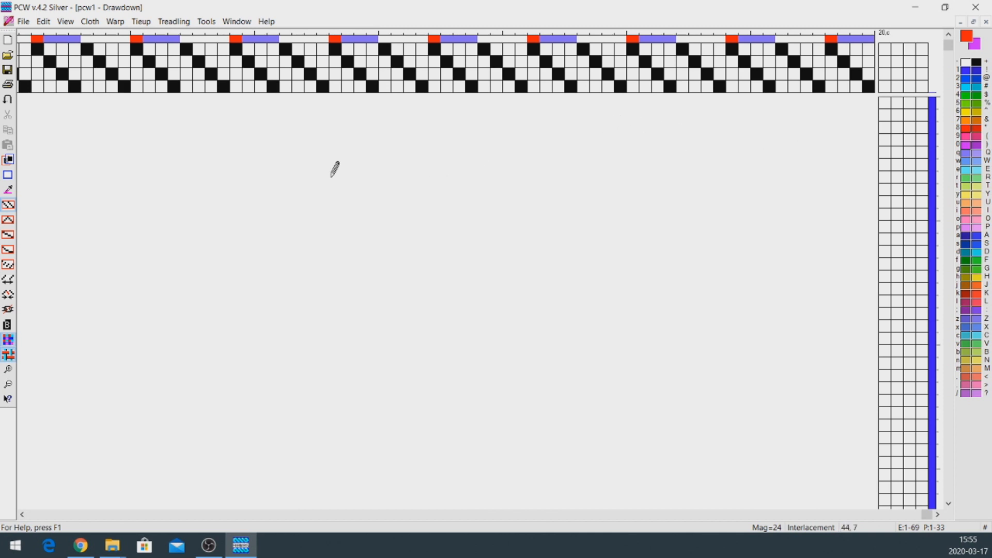
- Generate the treadling with Weave As Drawn In, exactly as drawn, copying both the draft and the colours
left_click(179, 24)
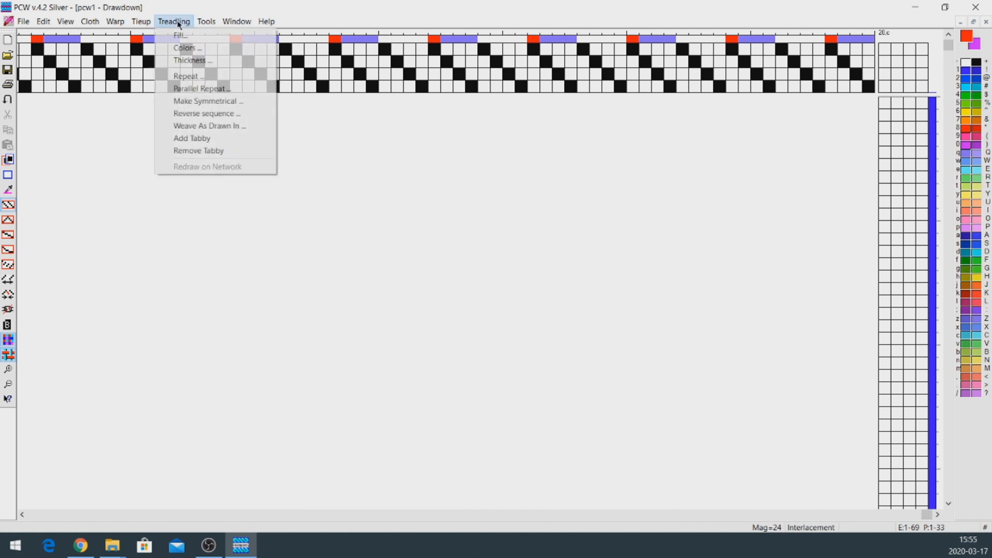
left_click(250, 131)
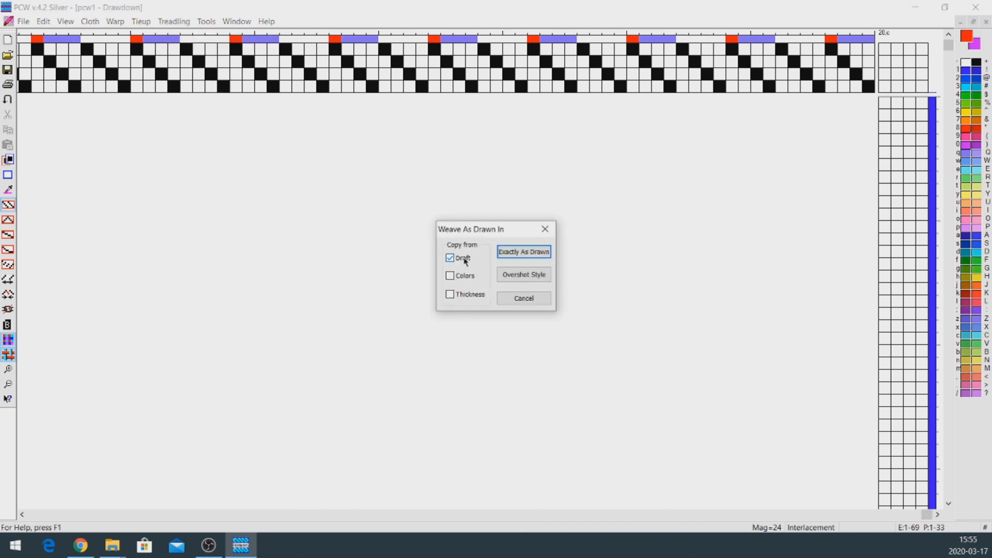
left_click(466, 278)
left_click(537, 257)
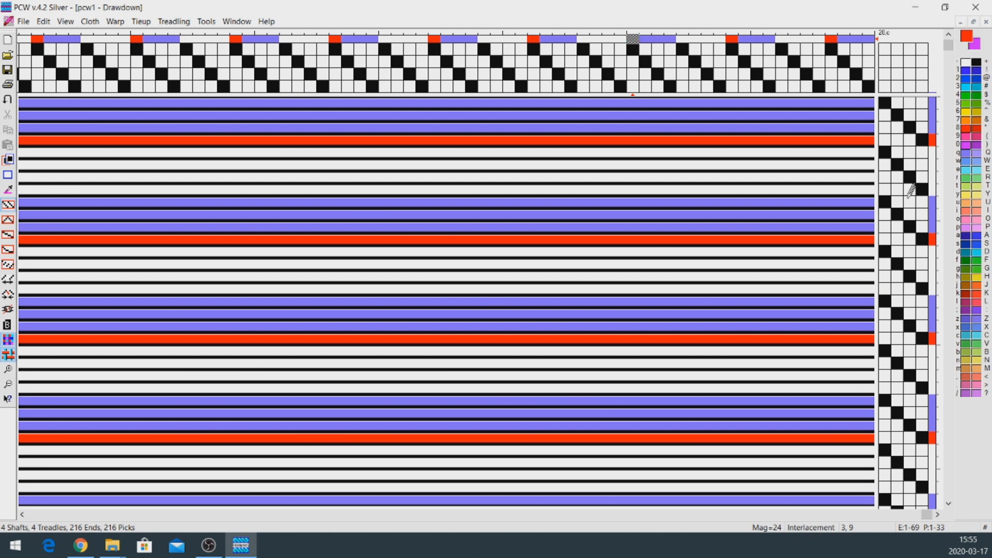
- Fill the tie-up diagonally, tying treadles 1 to 4 to shafts 1 to 4 respectively
left_click(885, 86)
left_click(897, 74)
left_click(910, 61)
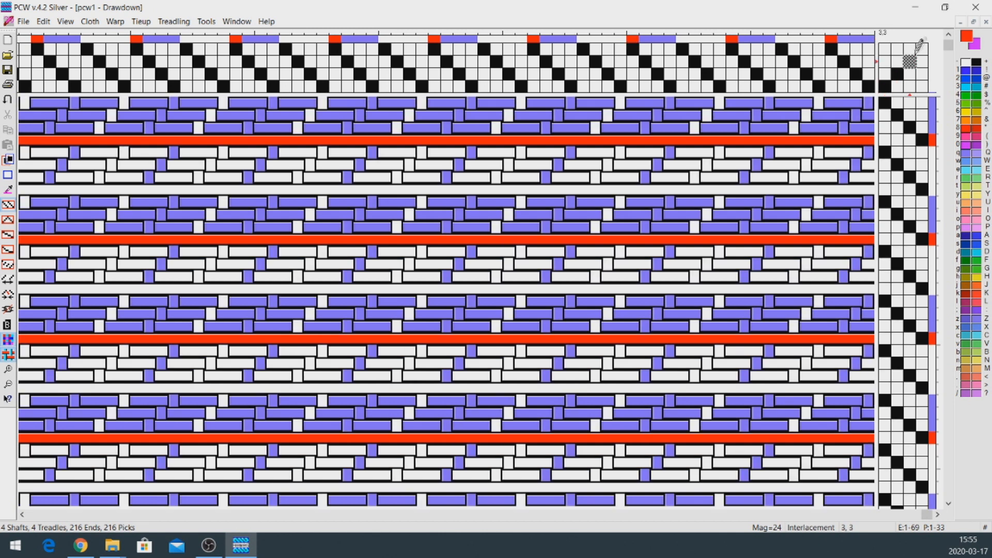
left_click(922, 49)
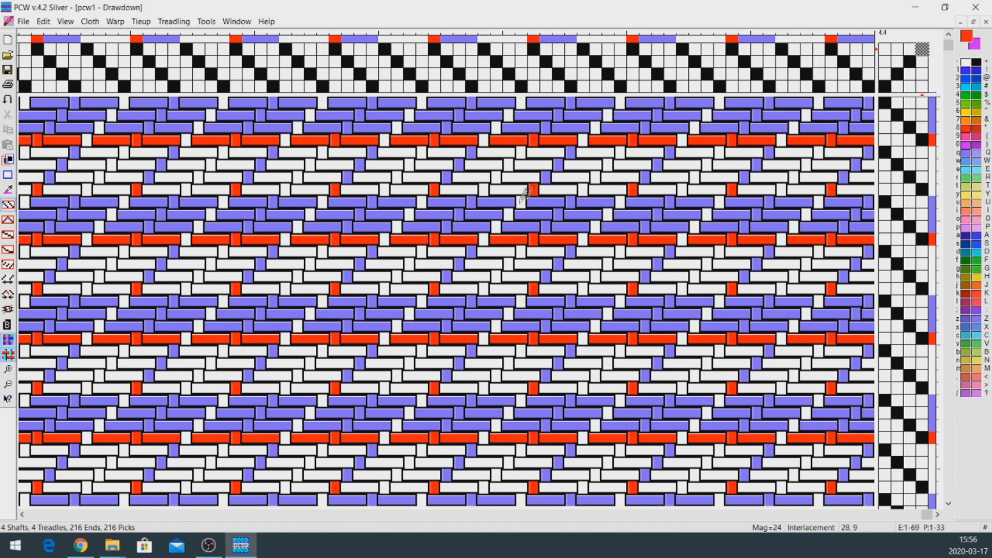
- Remove the surplus warp ends from end 201 onward so that the warp has 200 ends
left_click(9, 385)
left_click(9, 385)
left_click(8, 385)
left_click(9, 385)
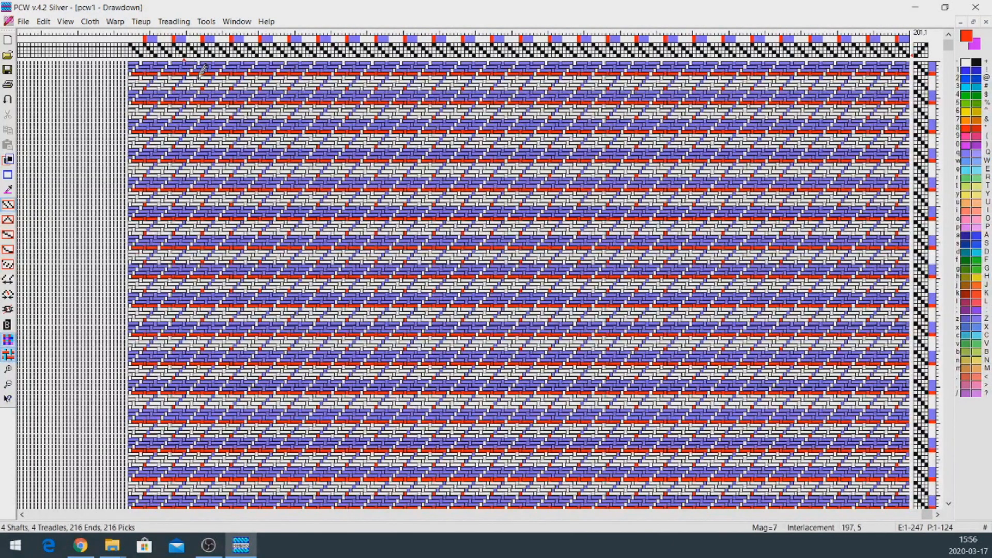
left_click(11, 294)
left_click(11, 294)
left_click(11, 294)
left_click(11, 293)
left_click(11, 293)
left_click(11, 294)
left_click(11, 293)
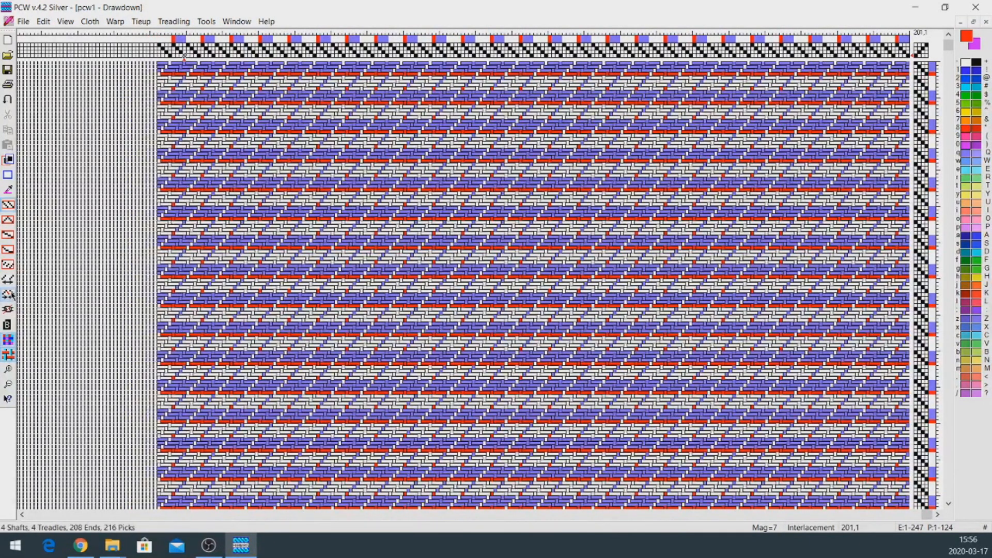
left_click(11, 294)
left_click(11, 294)
left_click(11, 293)
left_click(11, 293)
left_click(11, 293)
left_click(11, 294)
left_click(11, 293)
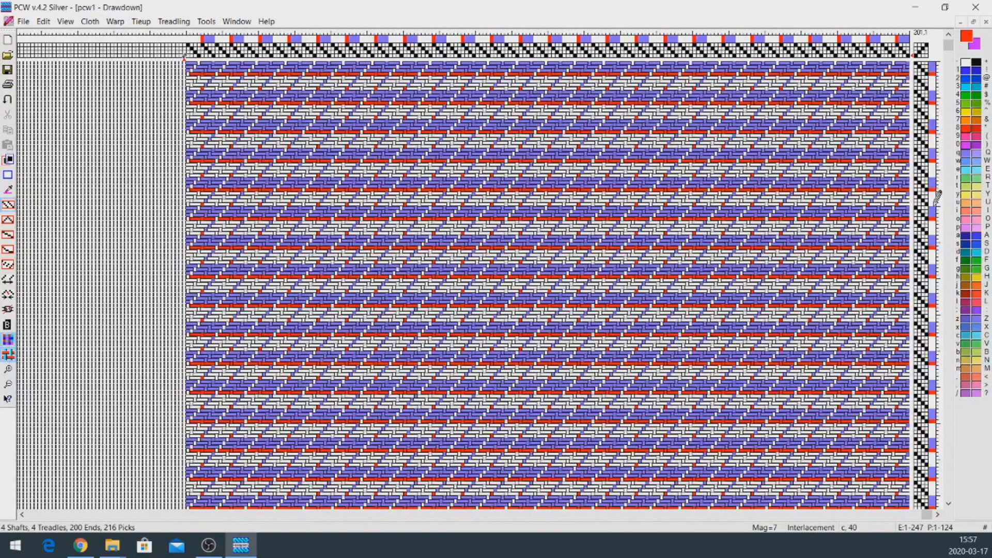
- Delete the weft picks from pick 33 onward, keeping 32 picks
left_click(933, 179)
key("Delete")
key("Delete")
key("Delete")
key("Delete")
key("Delete")
key("Delete")
key("Delete")
key("Delete")
key("Delete")
key("Delete")
key("Delete")
key("Delete")
key("Delete")
key("Delete")
key("Delete")
key("Delete")
key("Delete")
key("Delete")
key("Delete")
key("Delete")
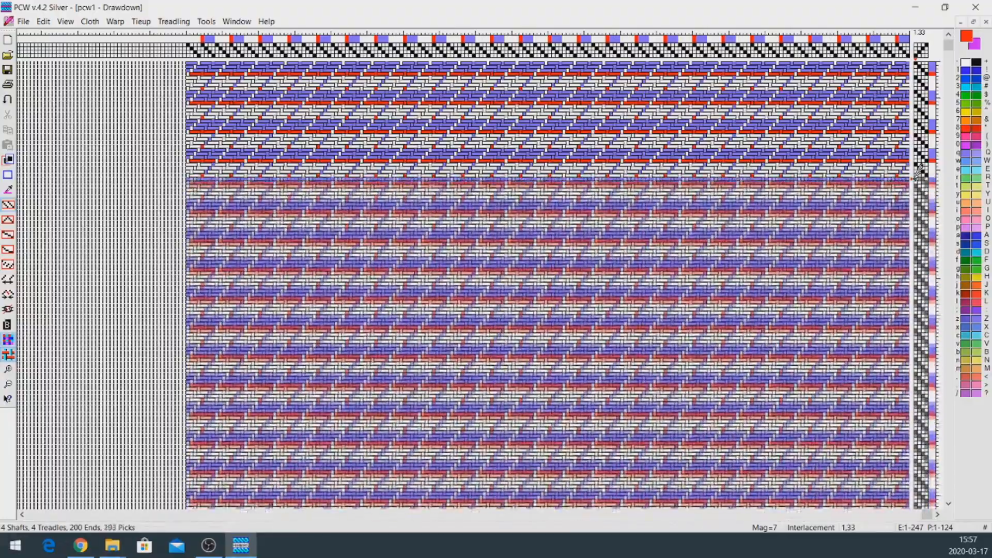
key("Delete")
key("Delete")
key("Delete")
key("Delete")
key("Delete")
key("Delete")
key("Delete")
key("Delete")
key("Delete")
key("Delete")
key("Delete")
key("Delete")
key("Delete")
key("Delete")
key("Delete")
key("Delete")
key("Delete")
key("Delete")
key("Delete")
key("Delete")
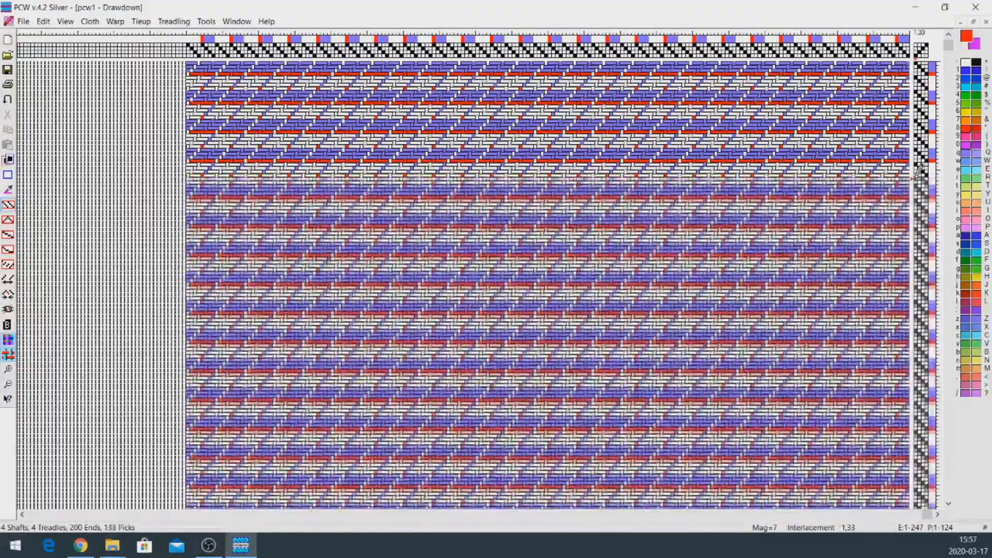
key("Delete")
key("Delete")
key("Delete")
key("Delete")
key("Delete")
key("Delete")
key("Delete")
key("Delete")
key("Delete")
key("Delete")
key("Delete")
key("Delete")
key("Delete")
key("Delete")
key("Delete")
key("Delete")
key("Delete")
key("Delete")
key("Delete")
key("Delete")
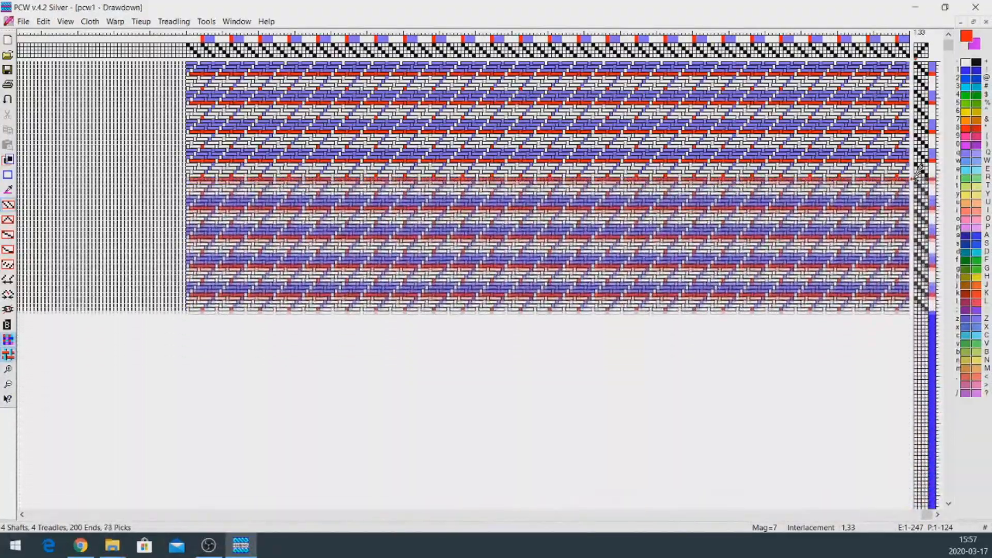
key("Delete")
key("Delete")
key("Delete")
key("Delete")
key("Delete")
key("Delete")
key("Delete")
key("Delete")
key("Delete")
key("Delete")
key("Delete")
key("Delete")
key("Delete")
key("Delete")
key("Delete")
key("Delete")
key("Delete")
key("Delete")
key("Delete")
key("Delete")
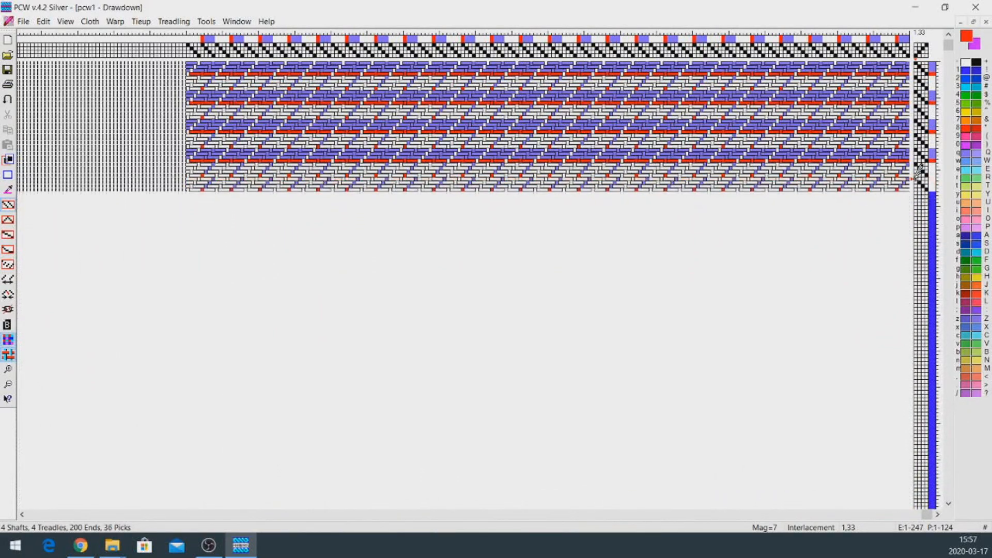
key("Delete")
key("Delete")
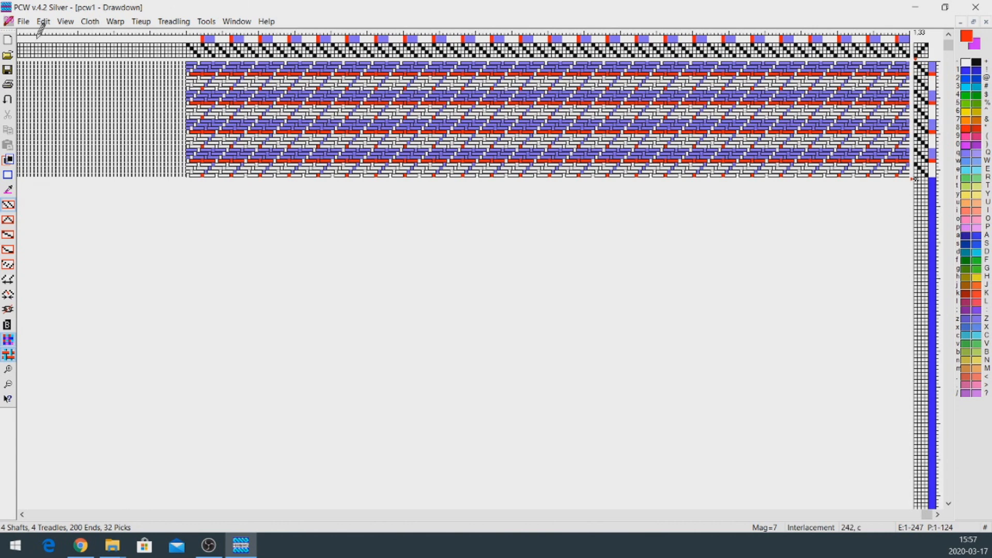
- Save the drawdown in the Documents folder as serge_suivi in PCW 4 format (.dtx)
left_click(23, 21)
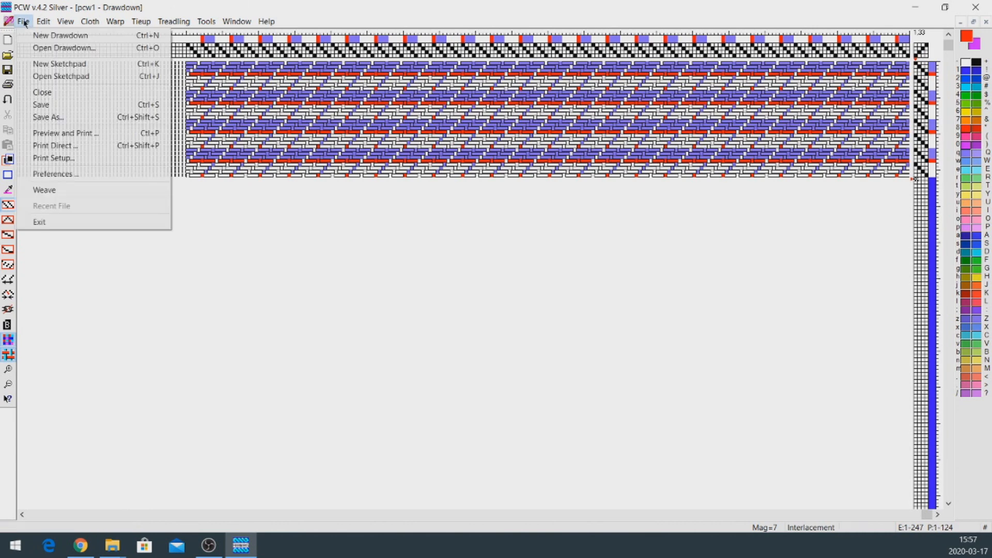
left_click(61, 109)
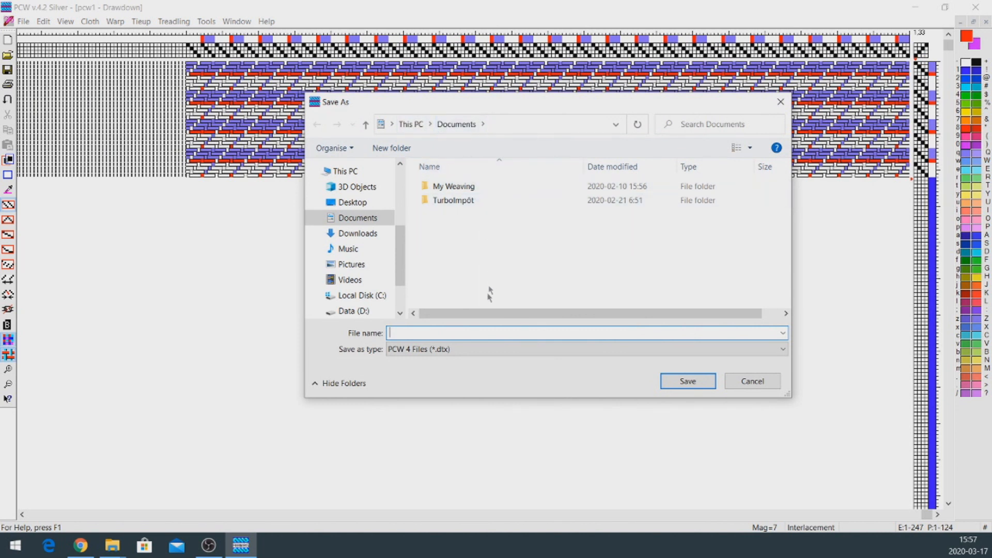
type("serge_suivi")
left_click(680, 381)
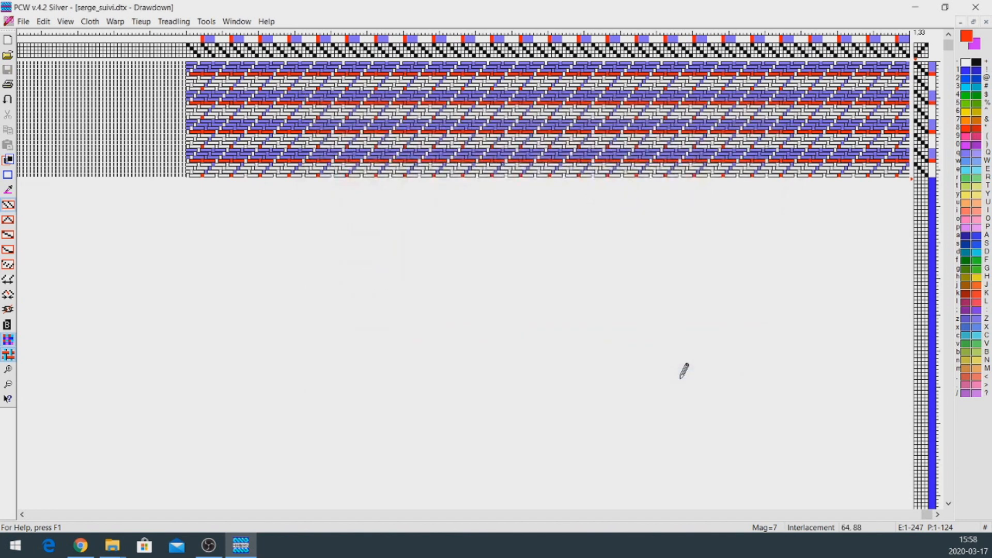